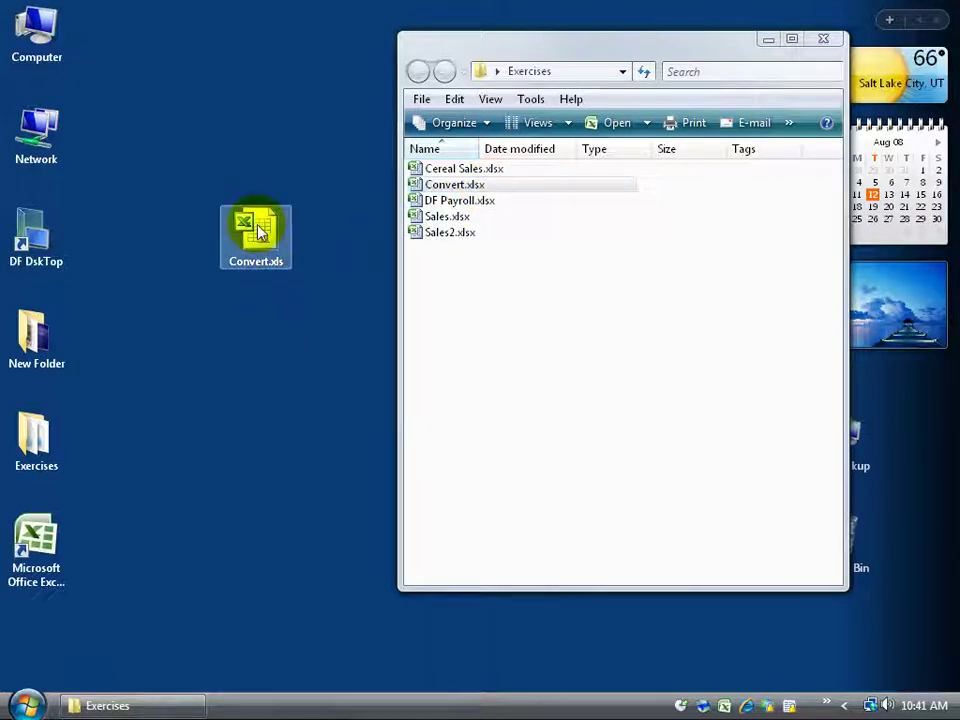
mouse_move(258, 231)
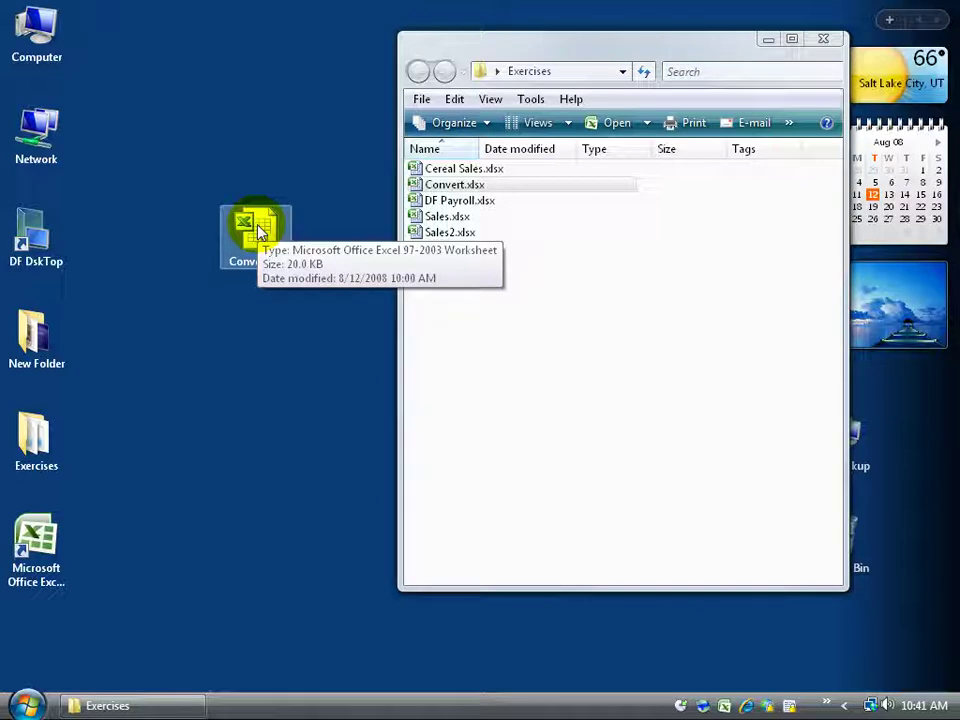
click(289, 375)
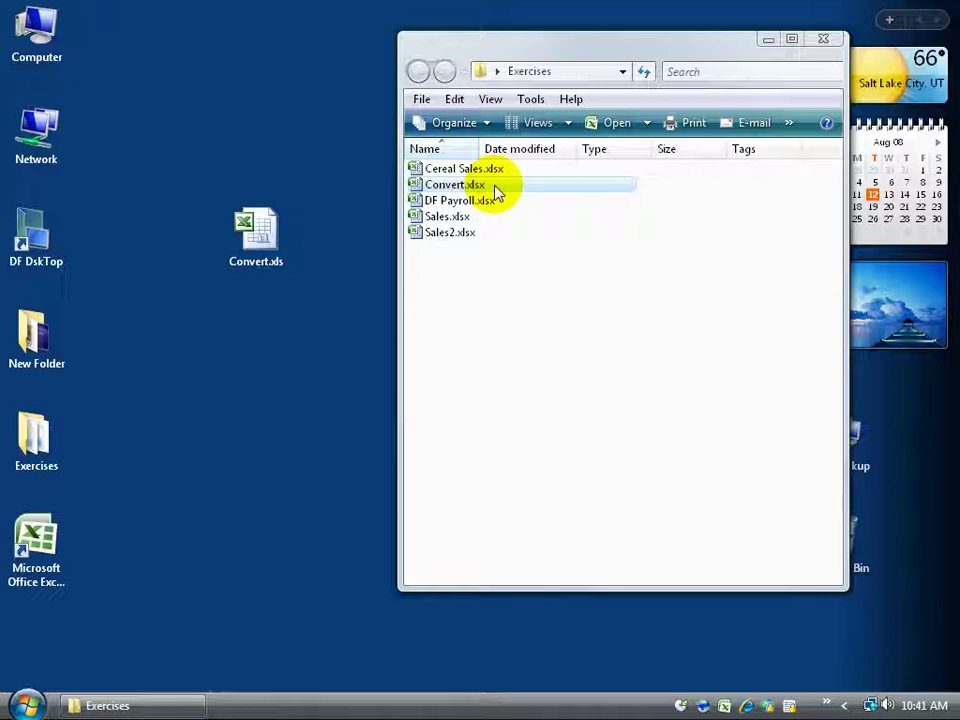
click(283, 440)
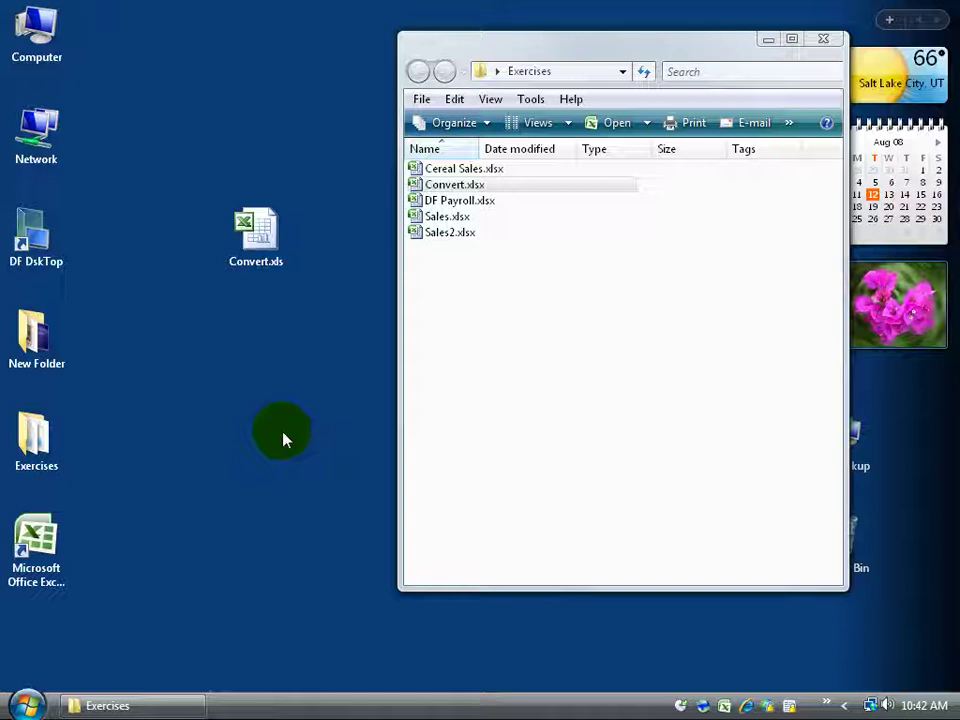
Delete the Convert.xls file from the desktop and confirm the deletion.
click(253, 231)
right_click(253, 231)
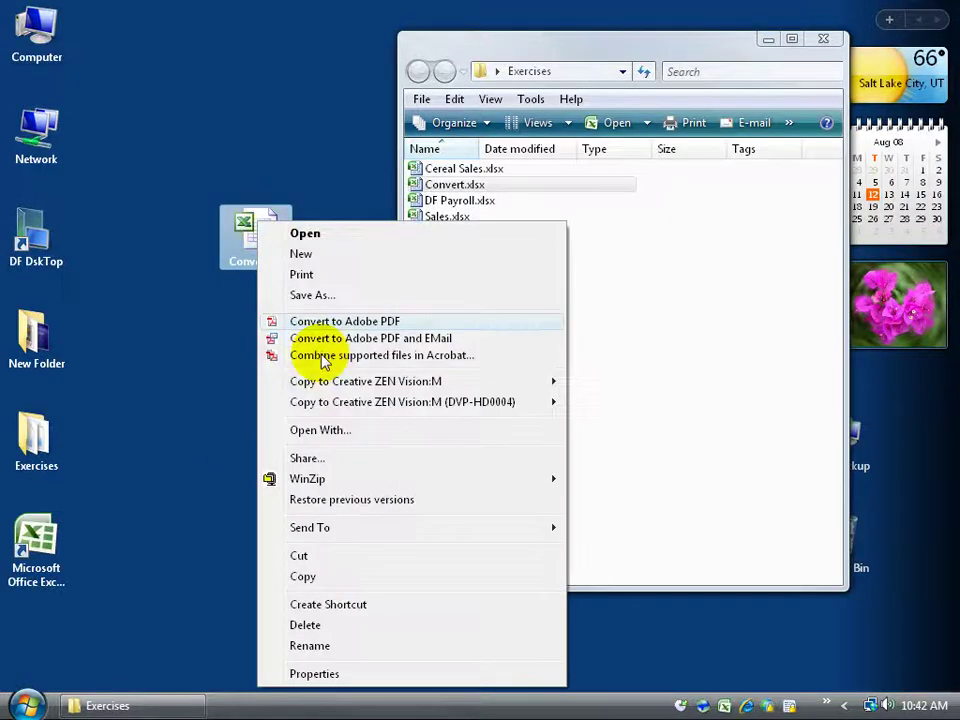
click(305, 625)
click(551, 430)
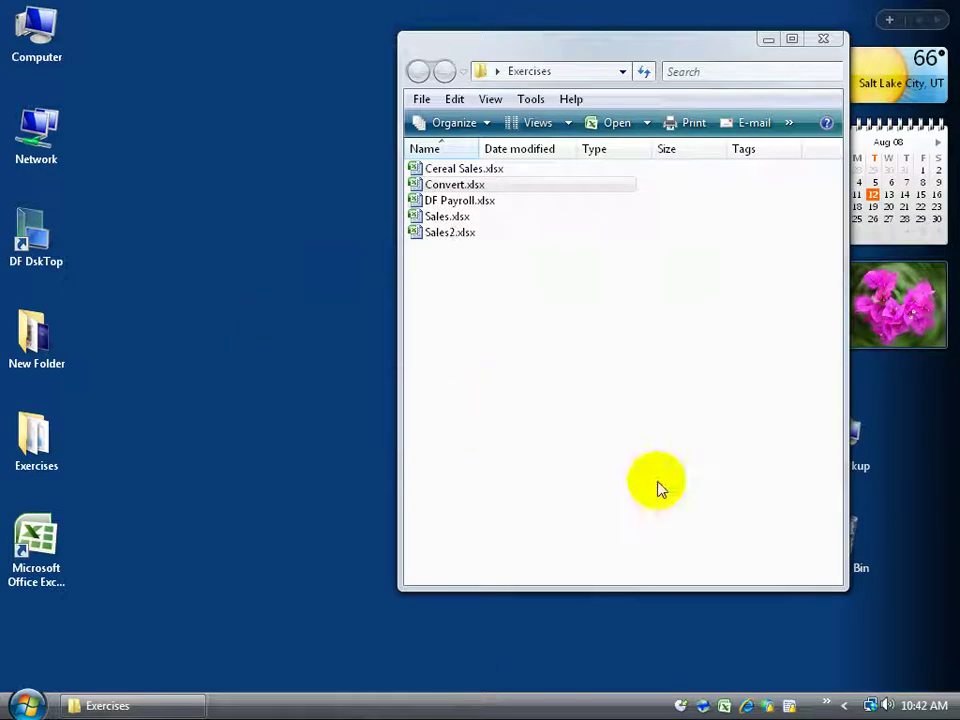
Open Convert.xlsx from the Exercises folder and select the Q 1 heading in cell B3.
double_click(455, 186)
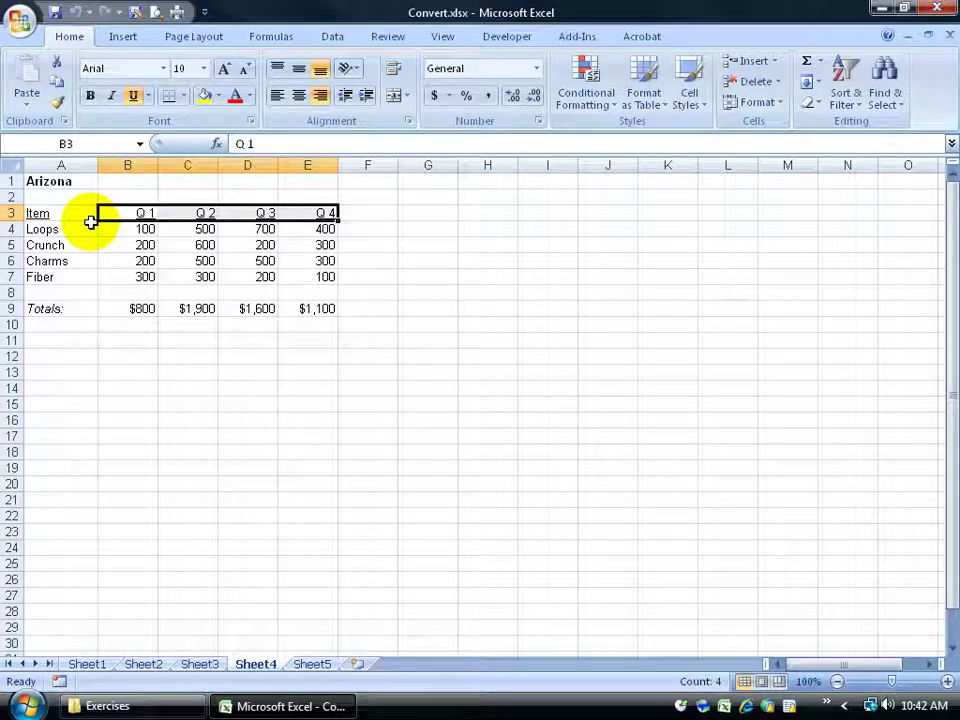
click(73, 185)
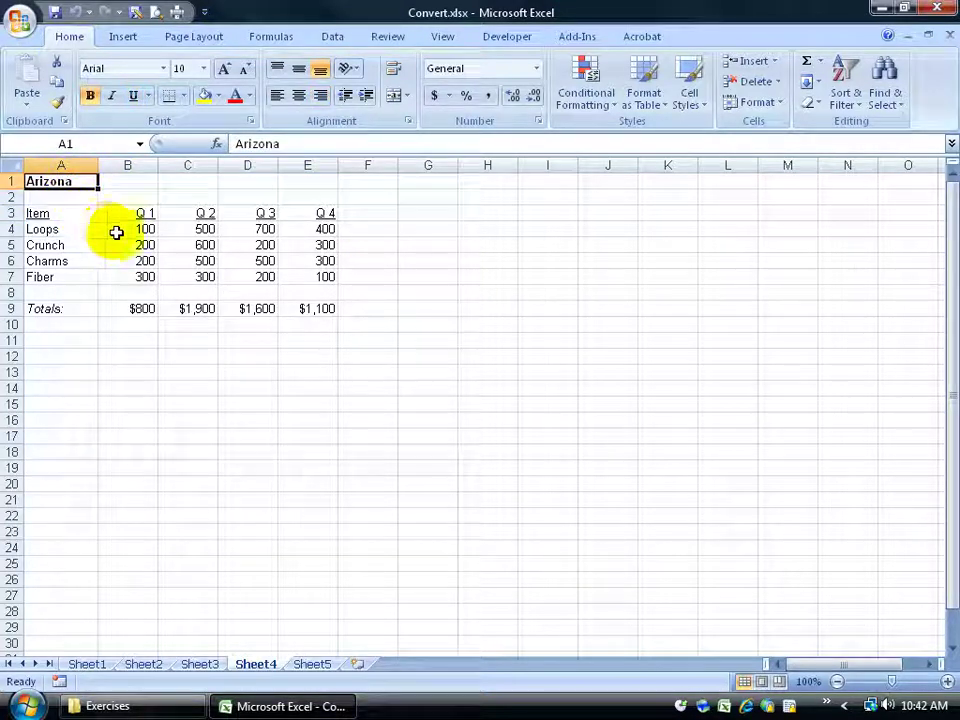
click(145, 213)
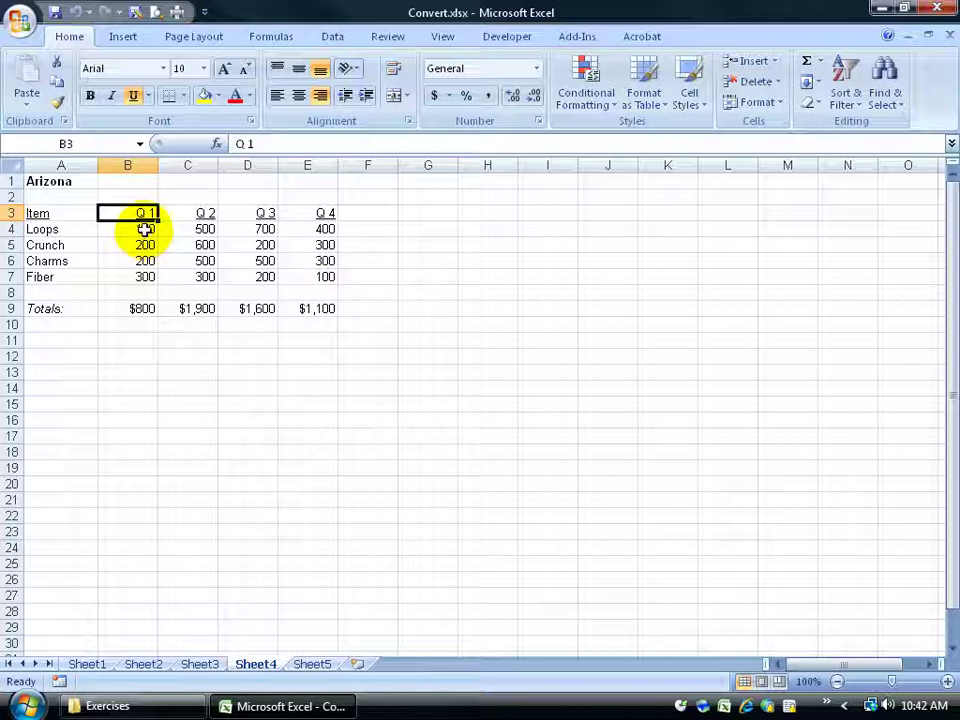
Apply light blue data bars as conditional formatting to the quarterly figures in B4:E7 on Sheet4.
drag(145, 229, 330, 276)
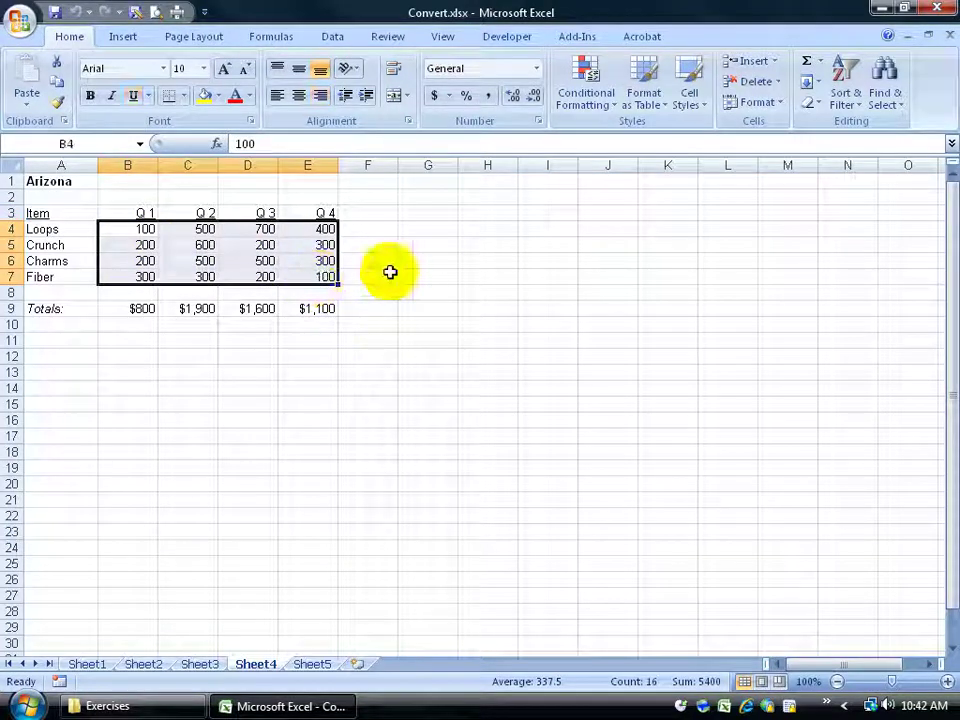
click(602, 98)
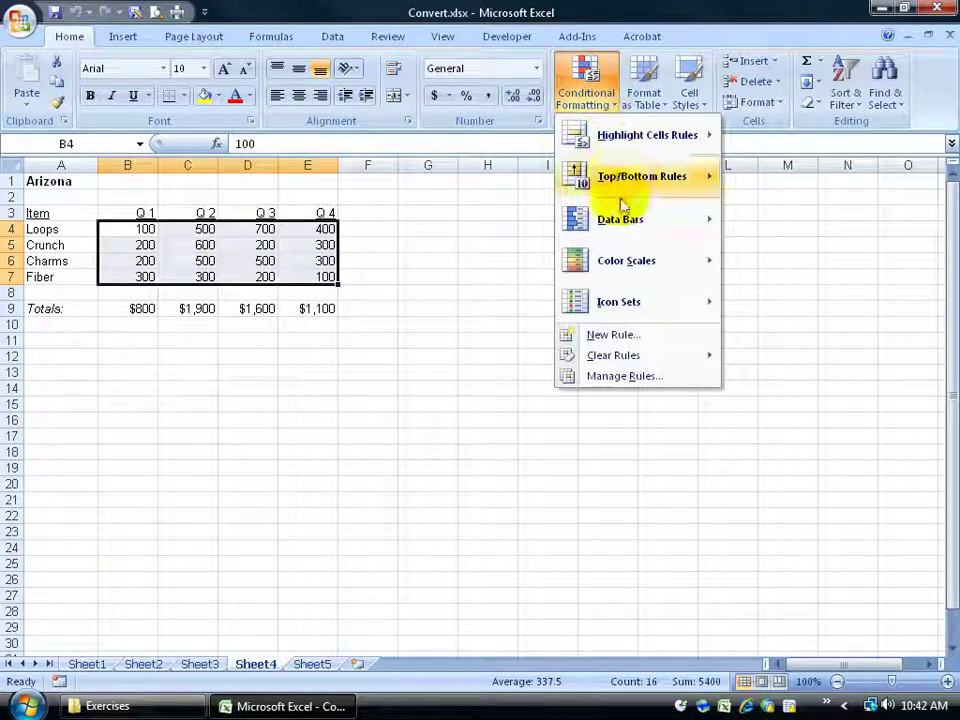
mouse_move(624, 226)
click(778, 257)
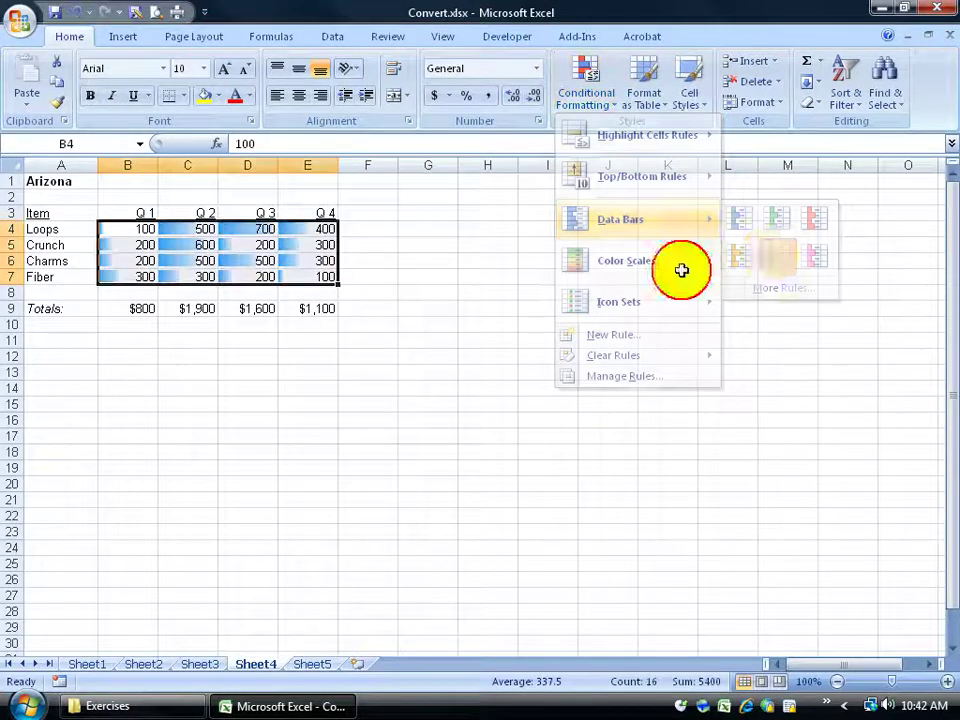
click(413, 359)
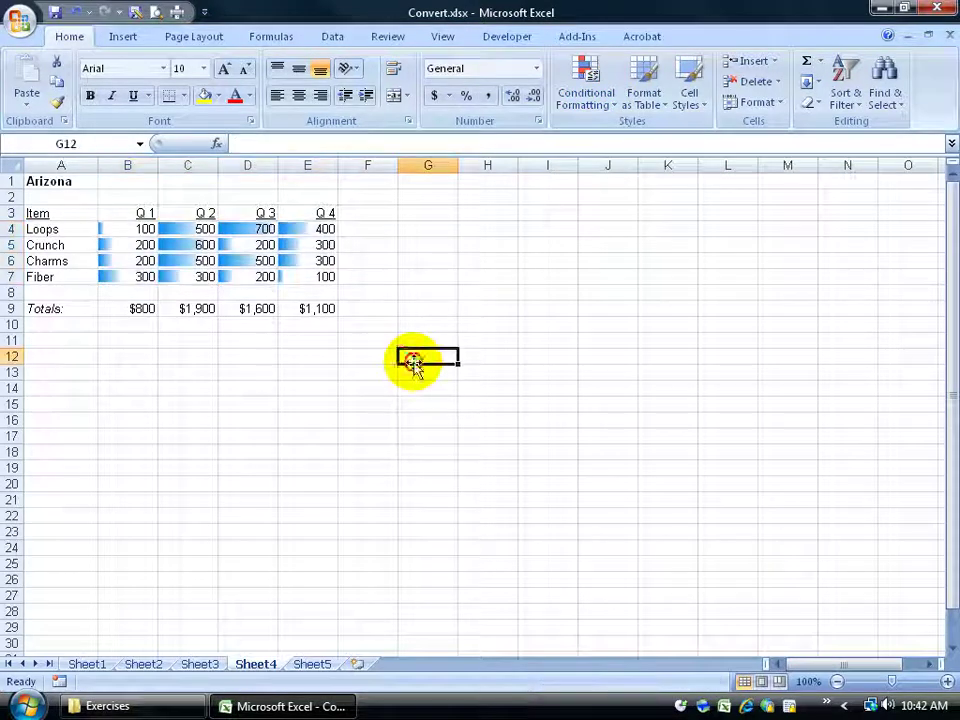
Save a copy of the workbook to the Desktop as Convert.xls in Excel 97-2003 Workbook format, continuing past the Compatibility Checker.
click(22, 20)
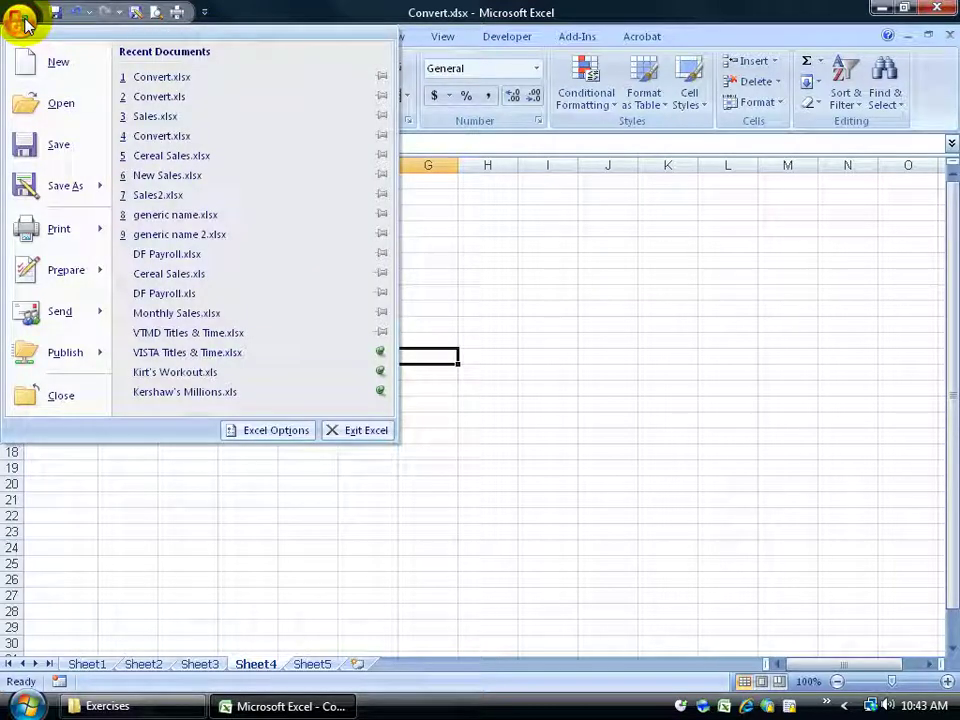
click(493, 281)
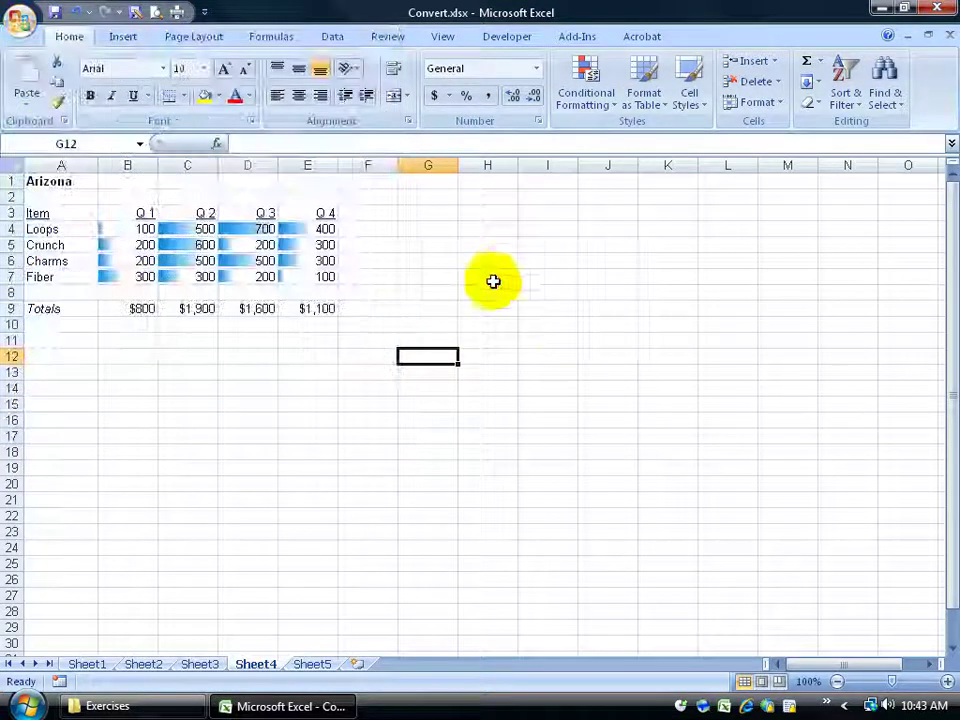
click(140, 18)
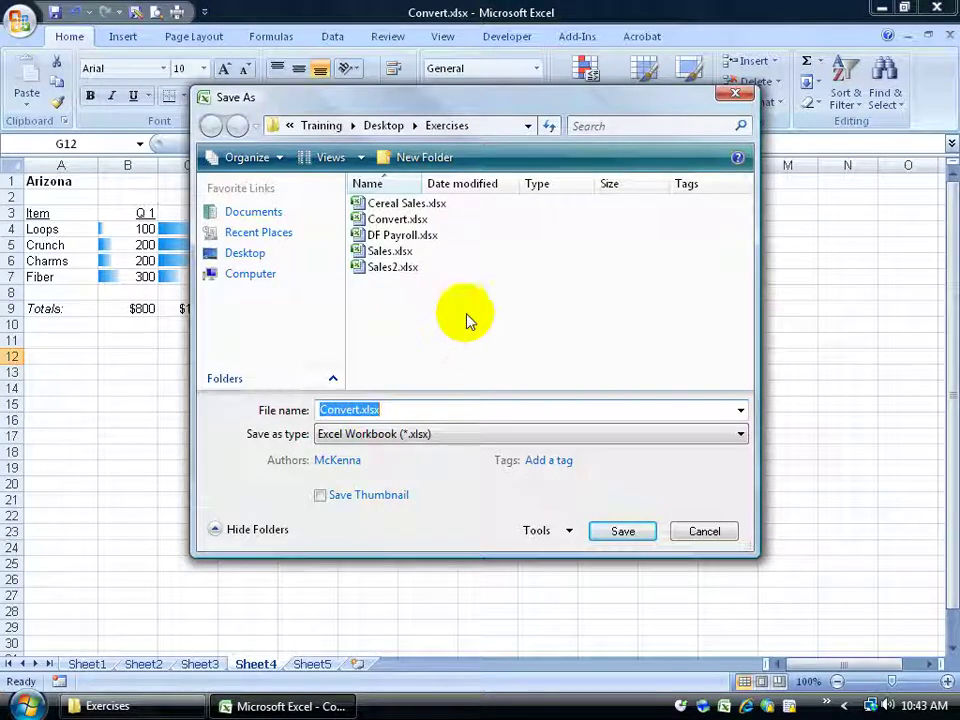
click(236, 254)
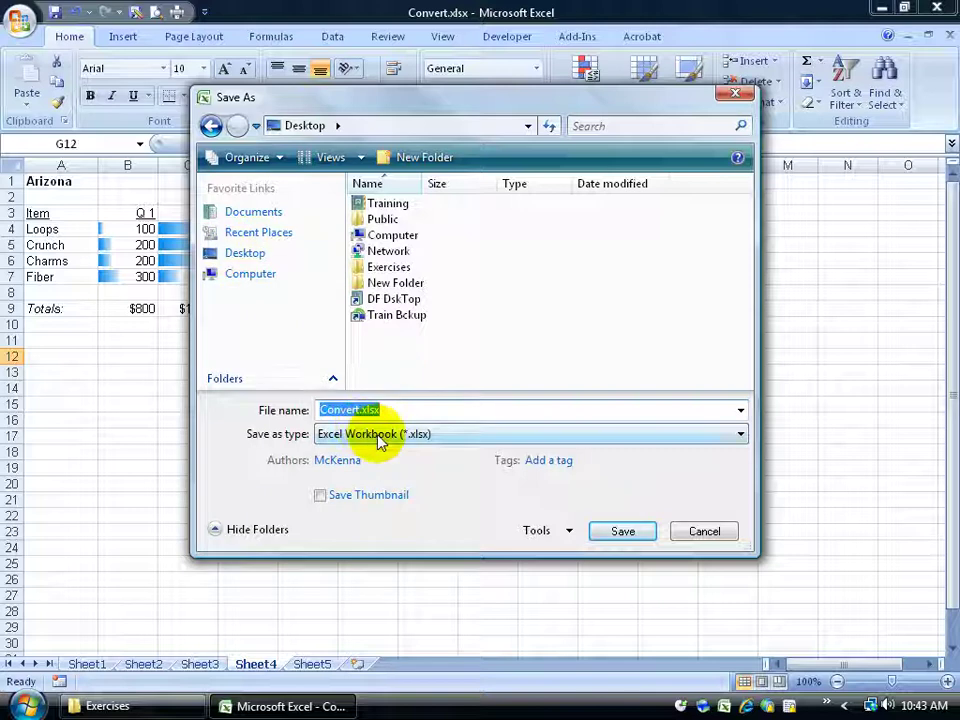
click(430, 440)
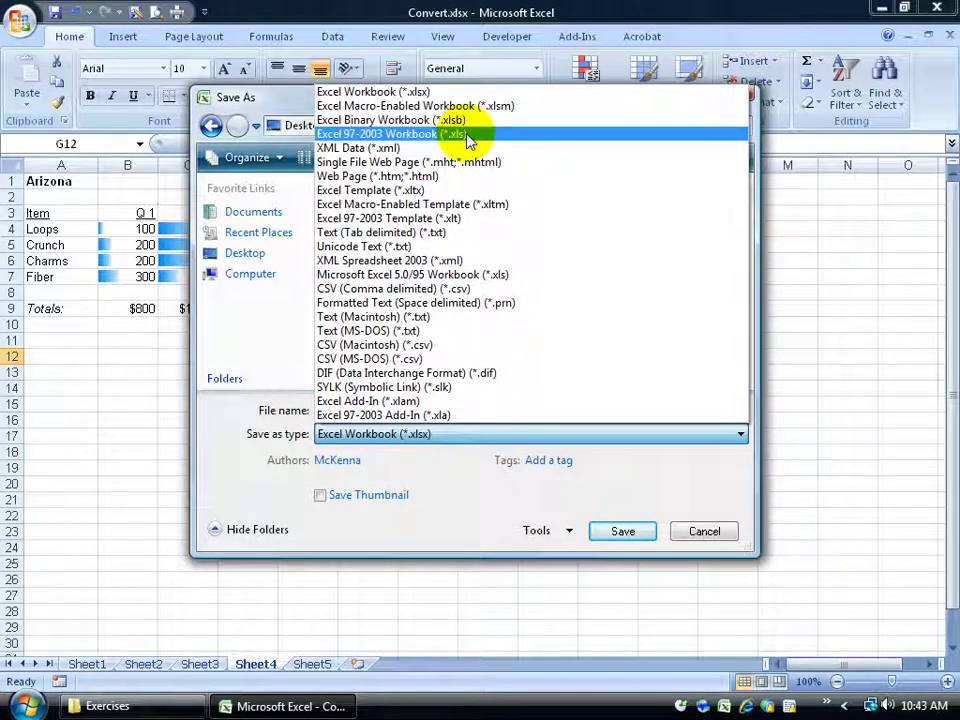
click(418, 134)
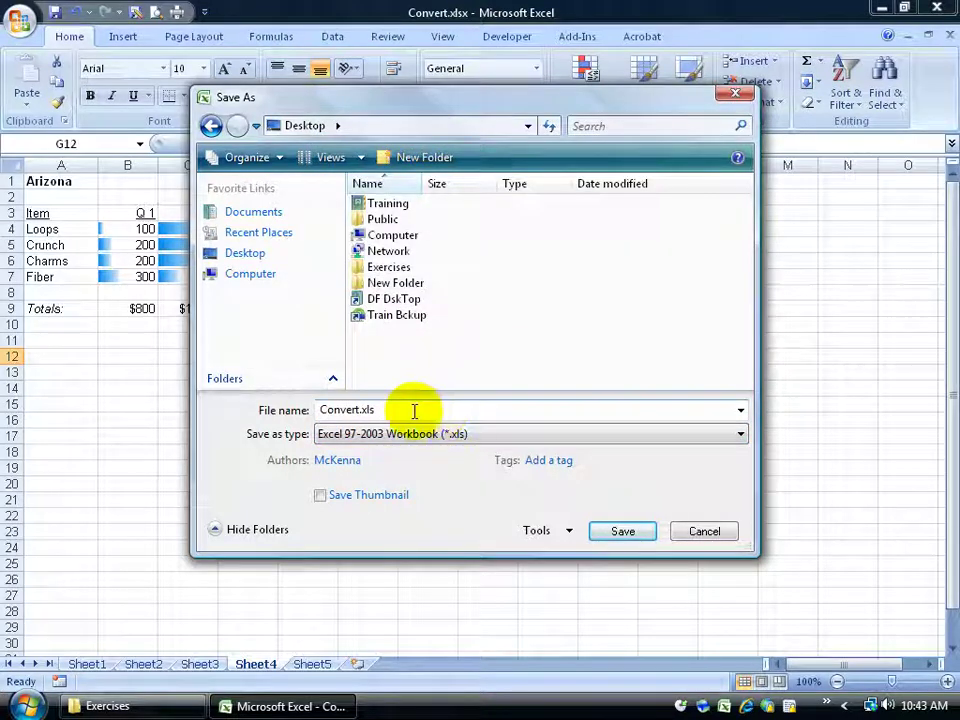
click(620, 535)
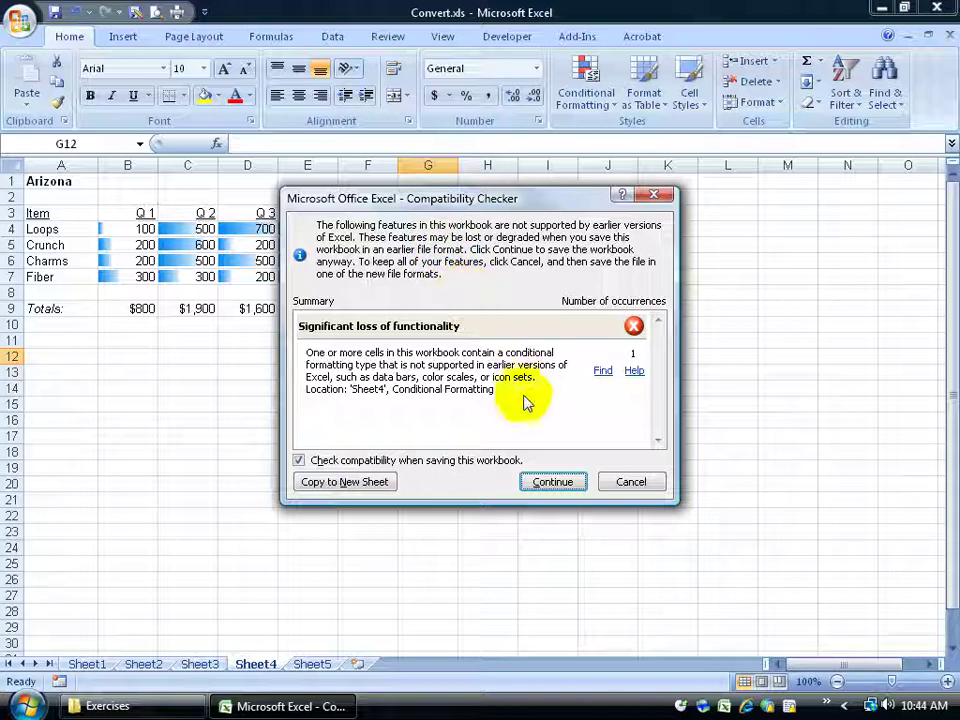
click(551, 483)
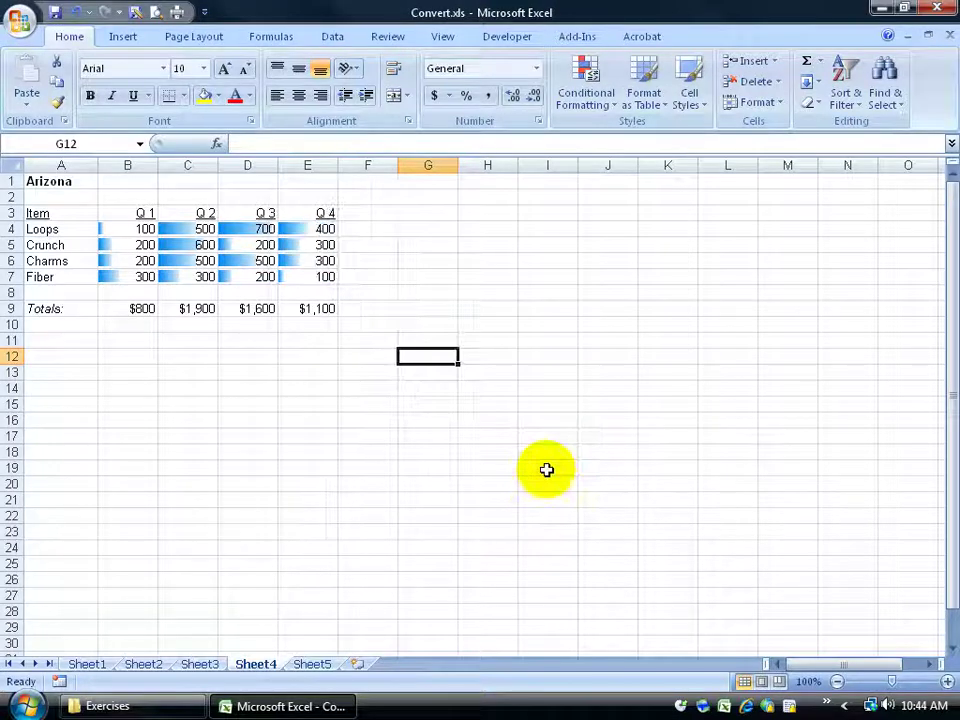
Close the workbook and reopen the saved Convert.xls from the desktop.
click(937, 8)
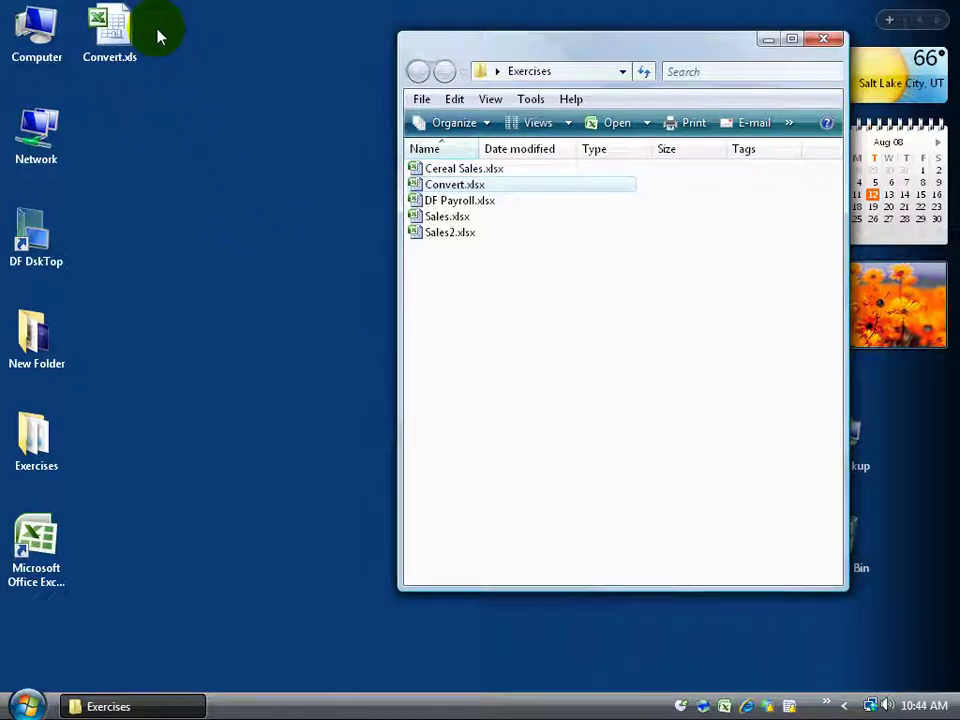
click(119, 63)
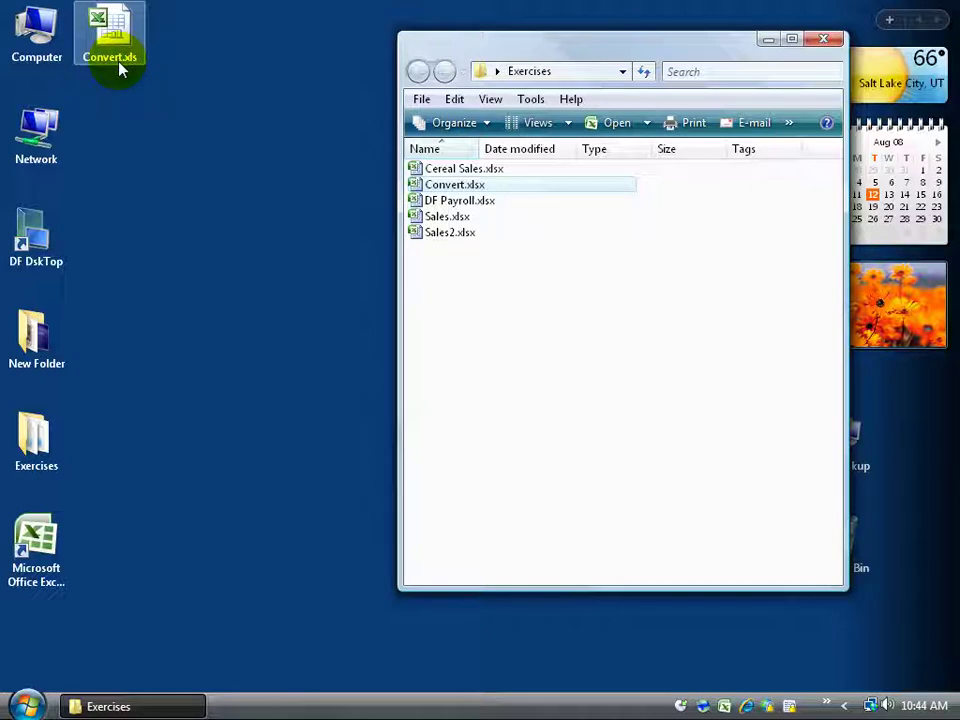
double_click(115, 38)
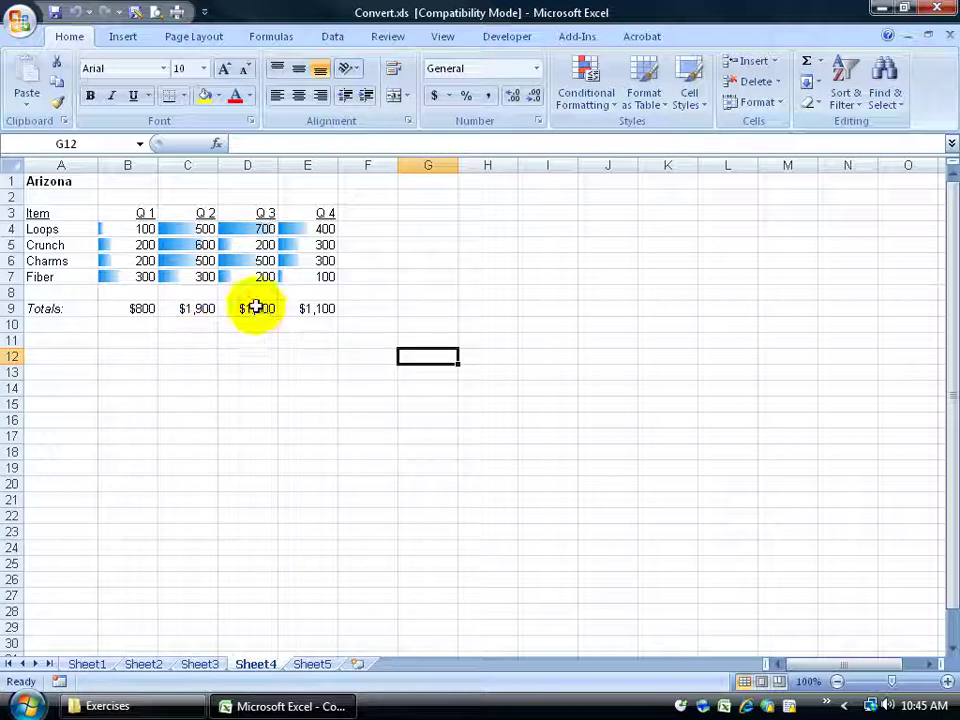
Clear the conditional formatting rules from the entire Sheet4.
drag(317, 272, 108, 228)
click(585, 88)
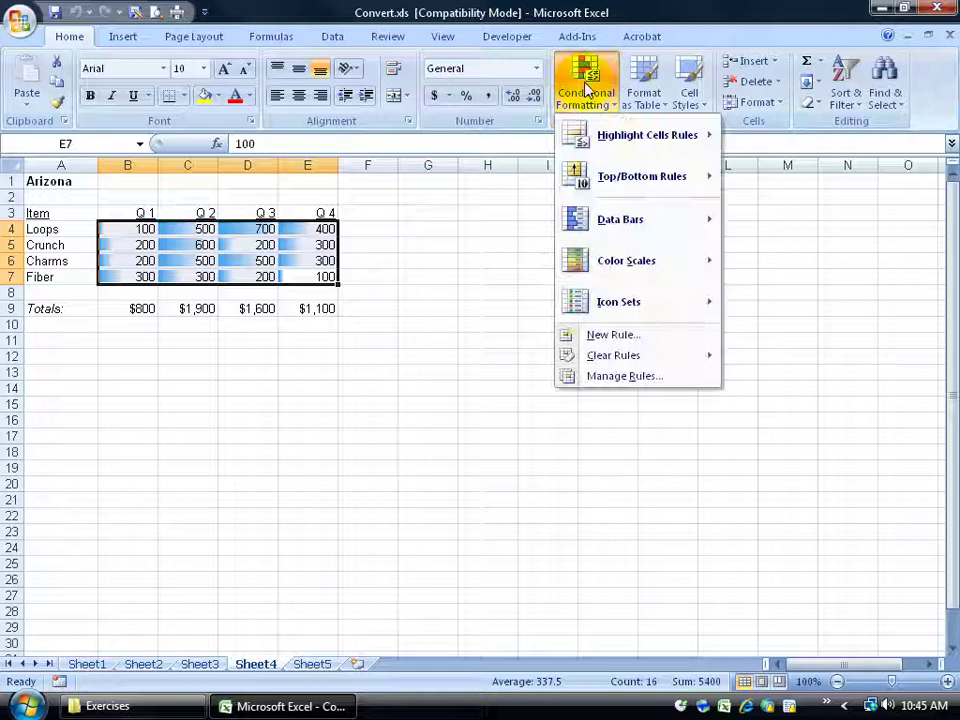
click(612, 358)
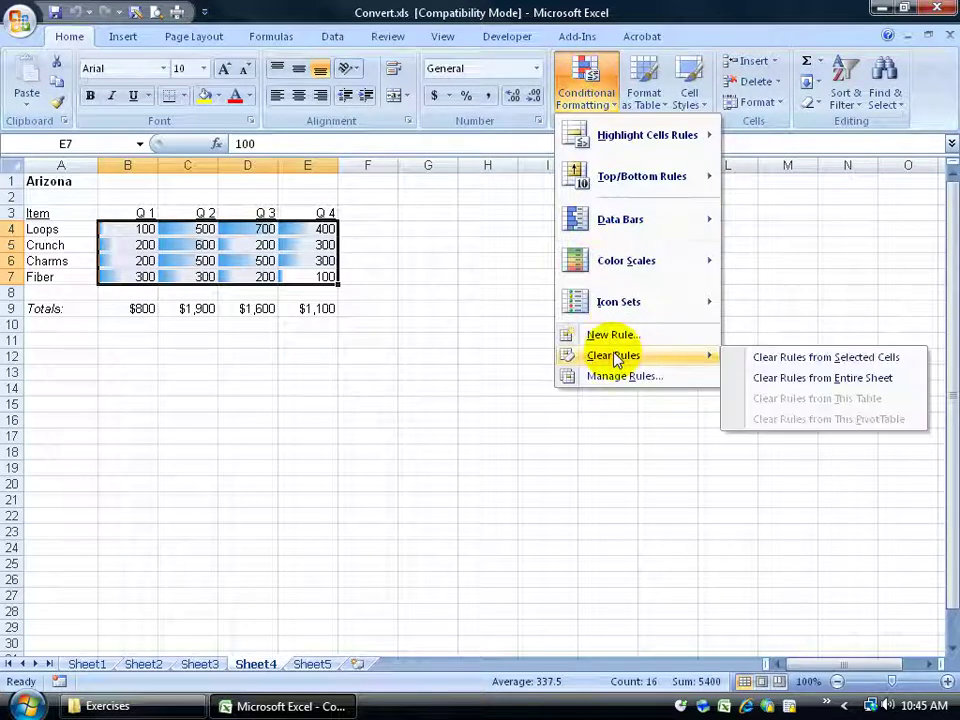
click(770, 378)
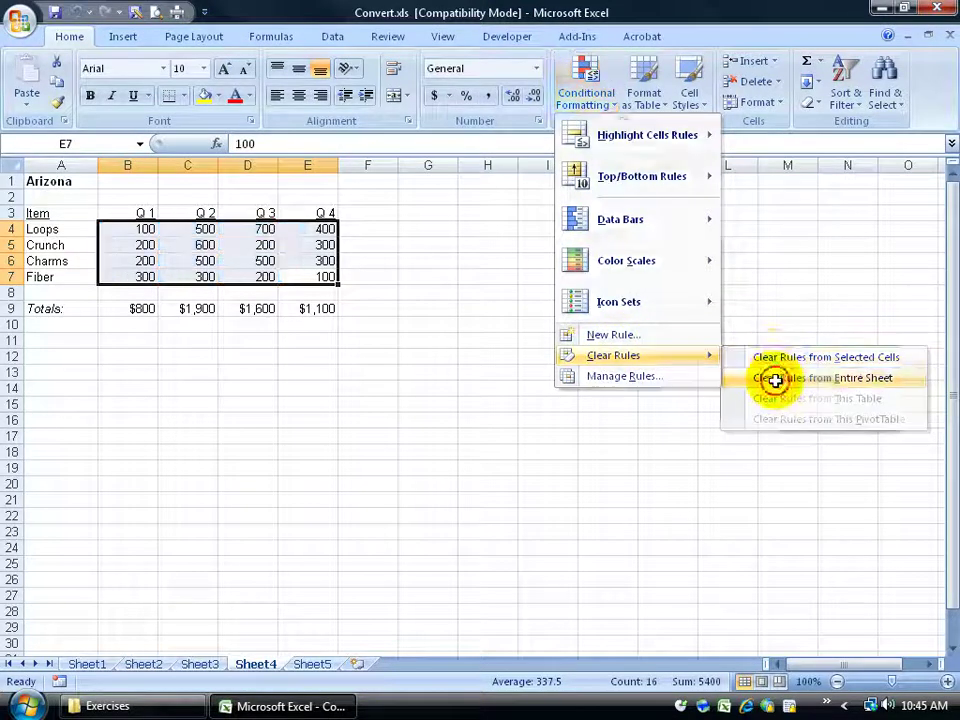
click(401, 356)
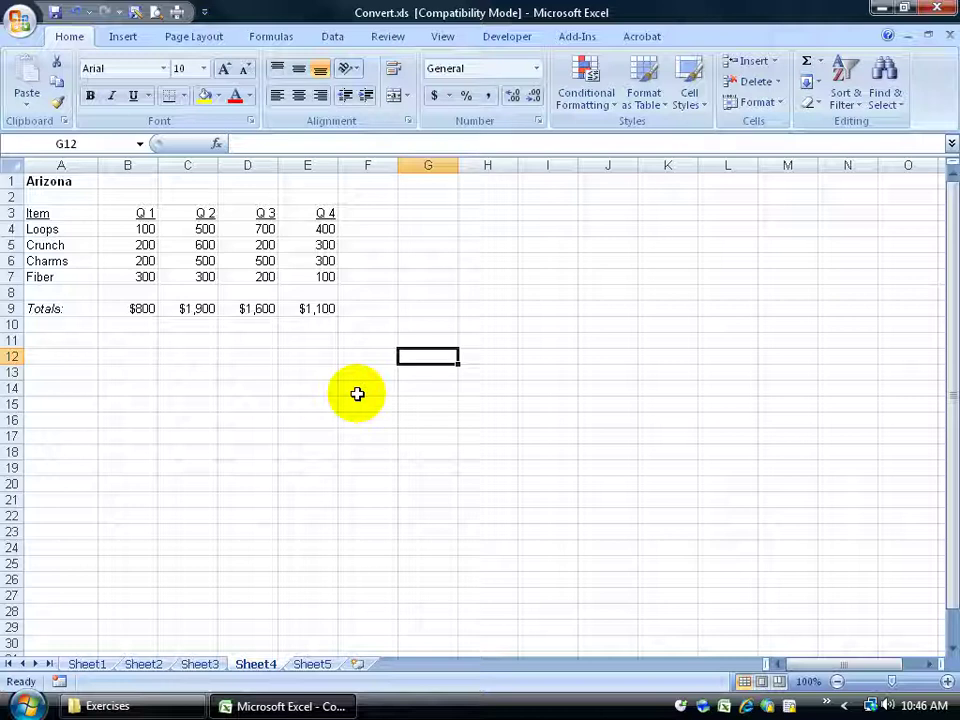
Close Convert.xls and open Convert.xlsx from the Exercises folder.
click(937, 7)
click(505, 398)
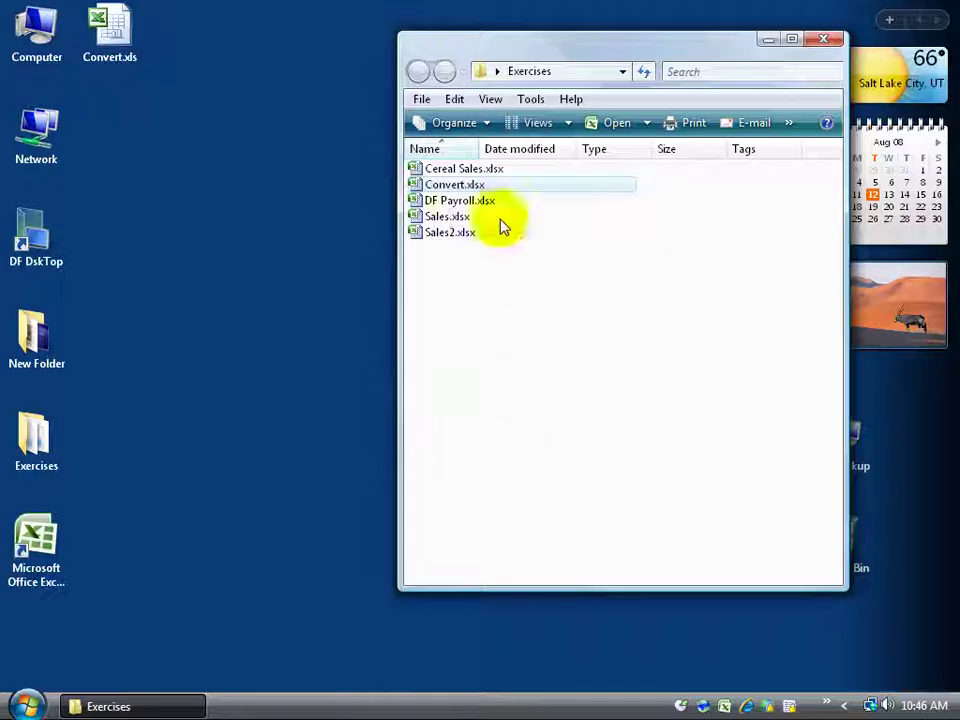
double_click(467, 186)
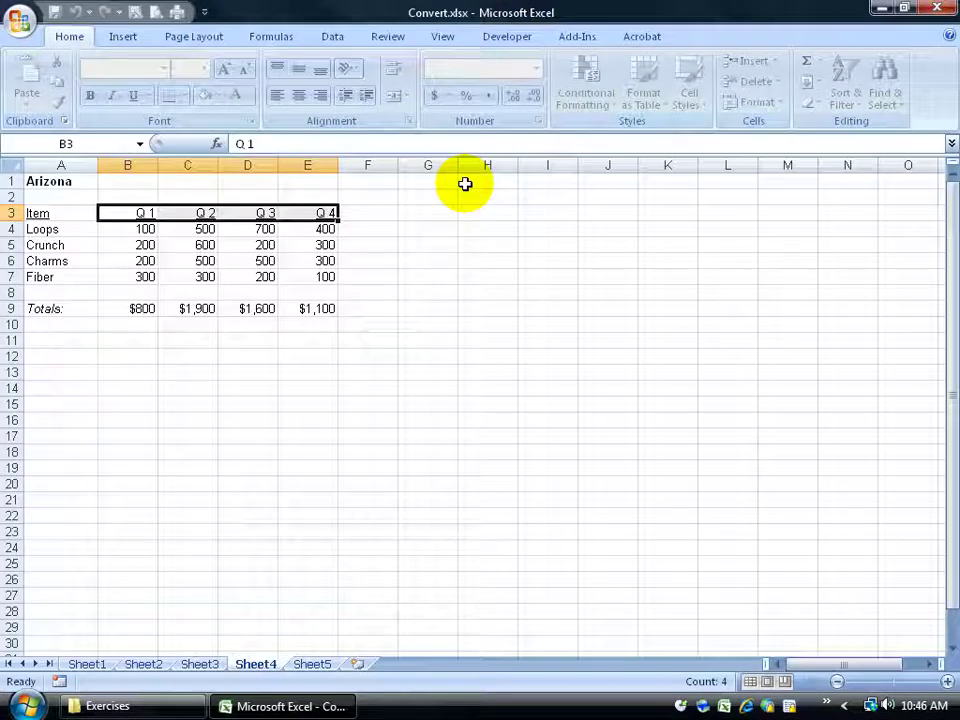
Add light blue data bars to cells B4:E7 in the reopened Convert.xlsx.
drag(144, 226, 315, 280)
click(590, 100)
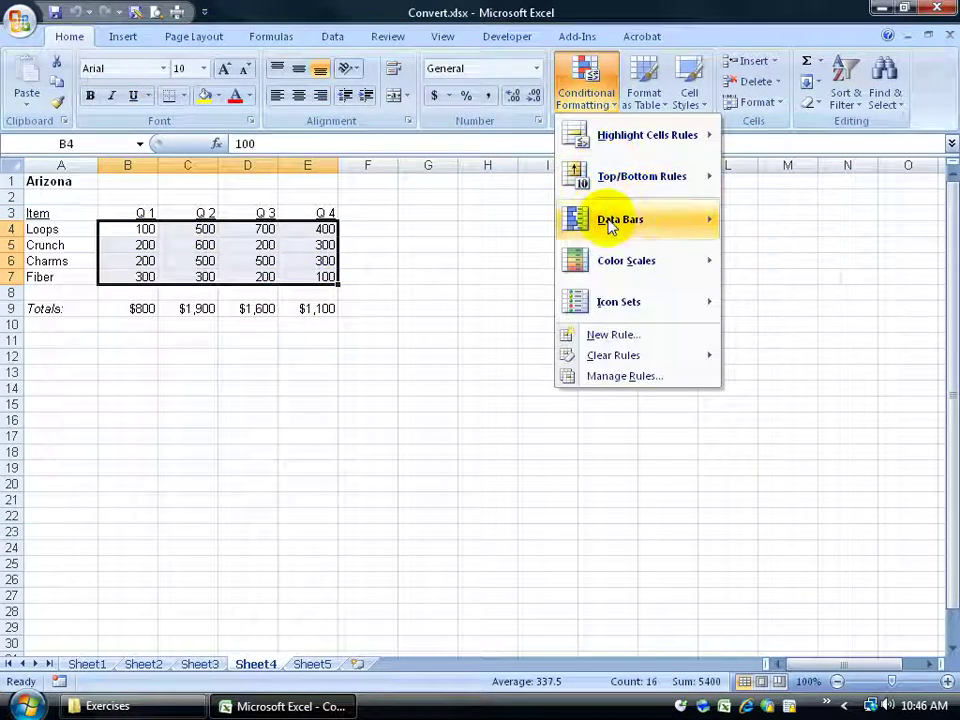
mouse_move(613, 226)
click(775, 255)
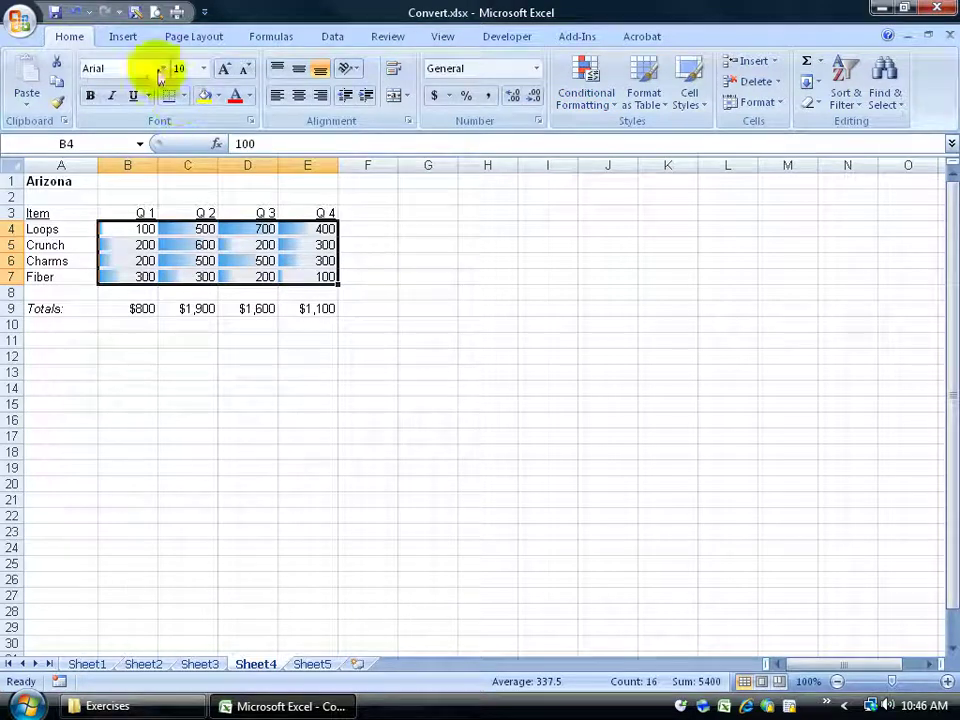
Run the Compatibility Checker on Convert.xlsx and find the cells containing the unsupported conditional formatting.
click(104, 12)
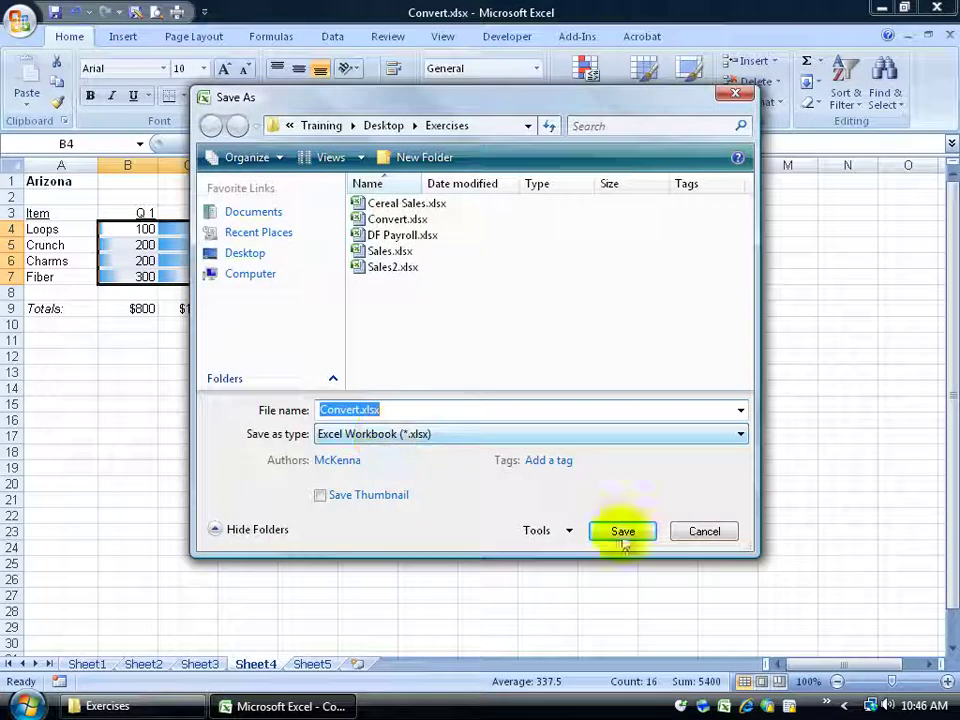
click(702, 531)
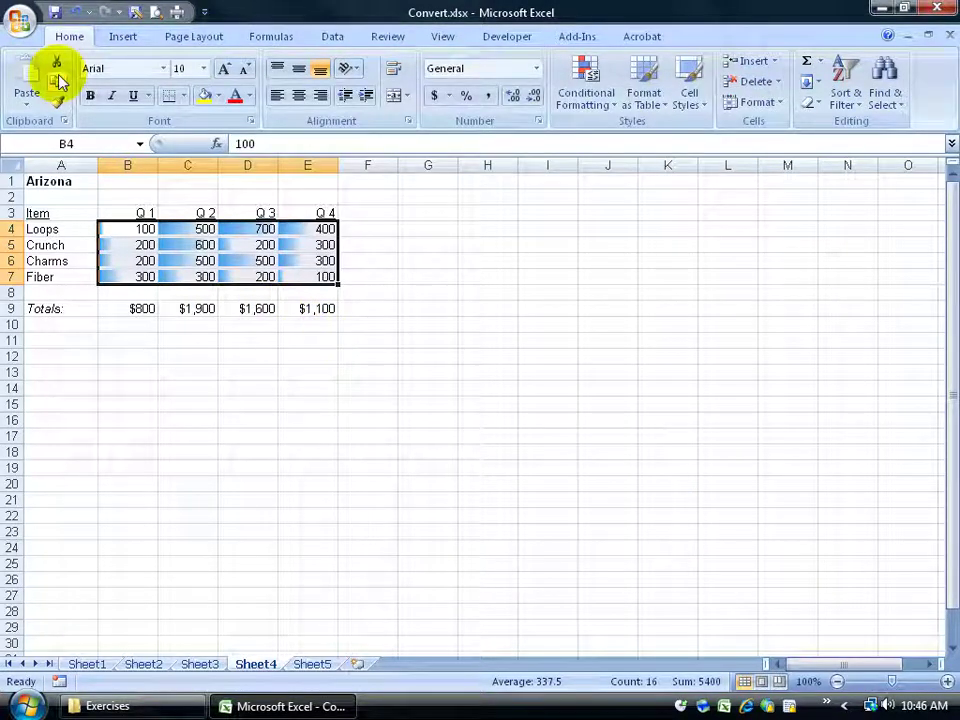
click(16, 22)
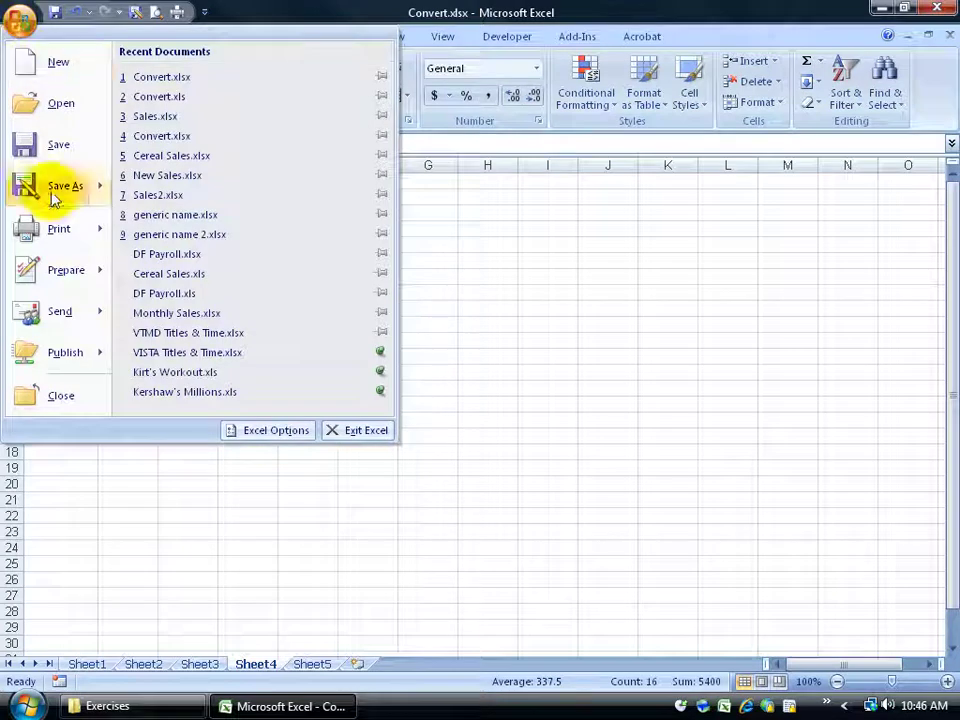
mouse_move(55, 262)
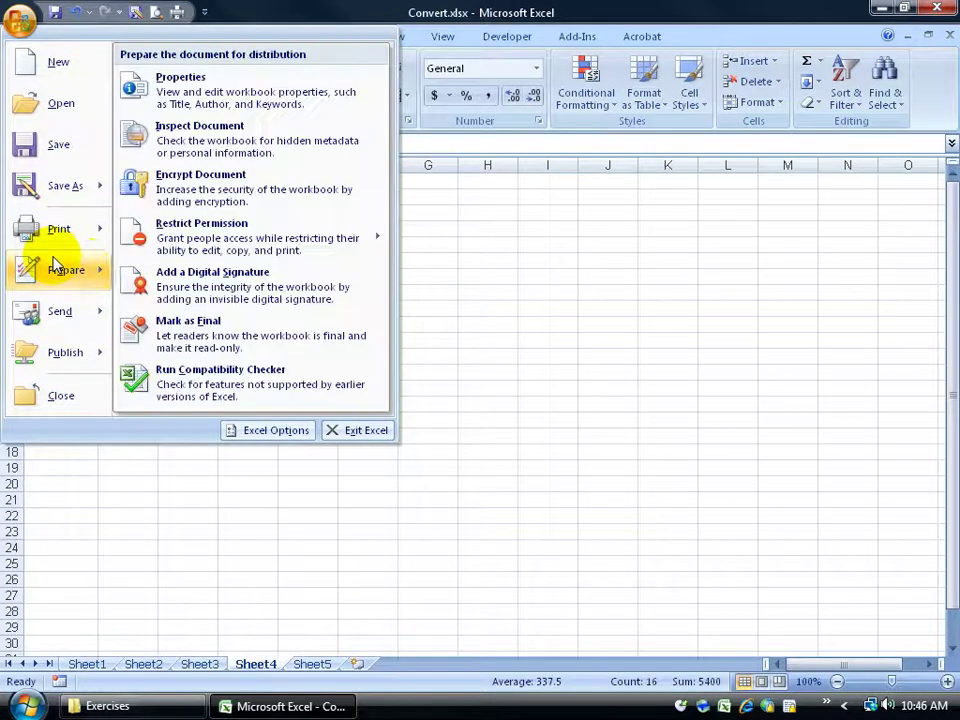
click(205, 385)
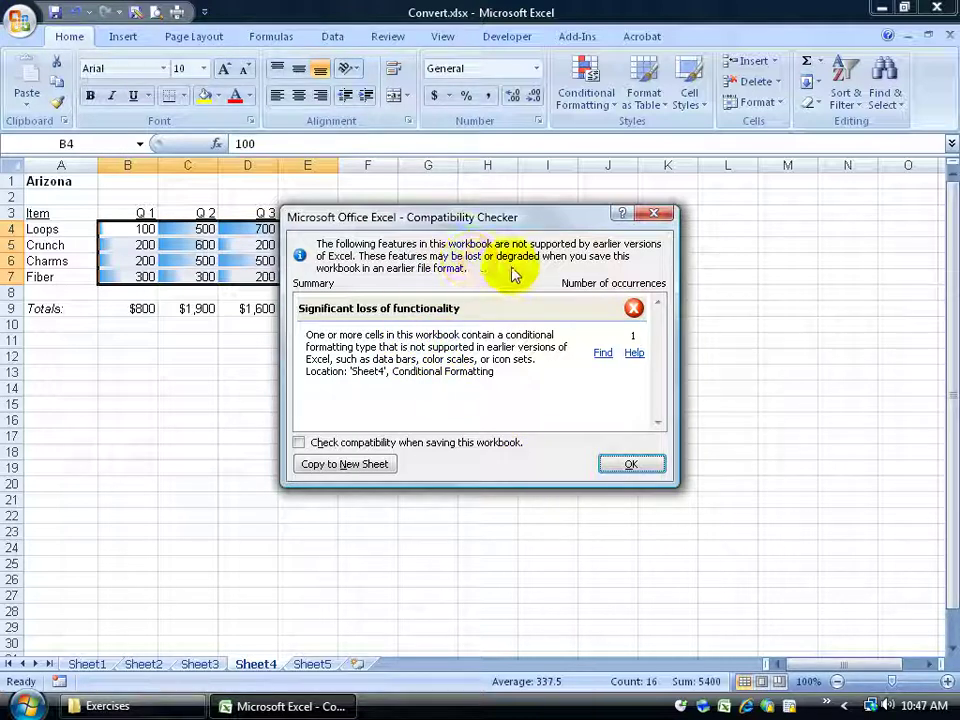
click(603, 353)
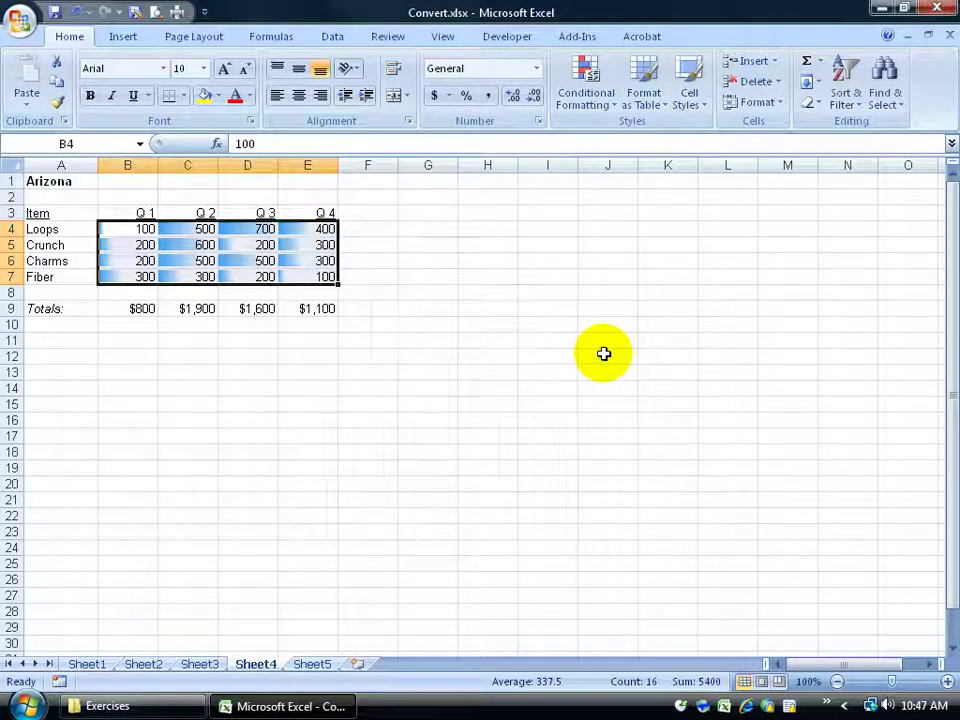
Move the selection to empty cell H16, and rerun the Compatibility Checker to locate the unsupported conditional formatting again.
click(312, 372)
key(Right)
key(Right)
key(Right)
key(Down)
key(Down)
key(Down)
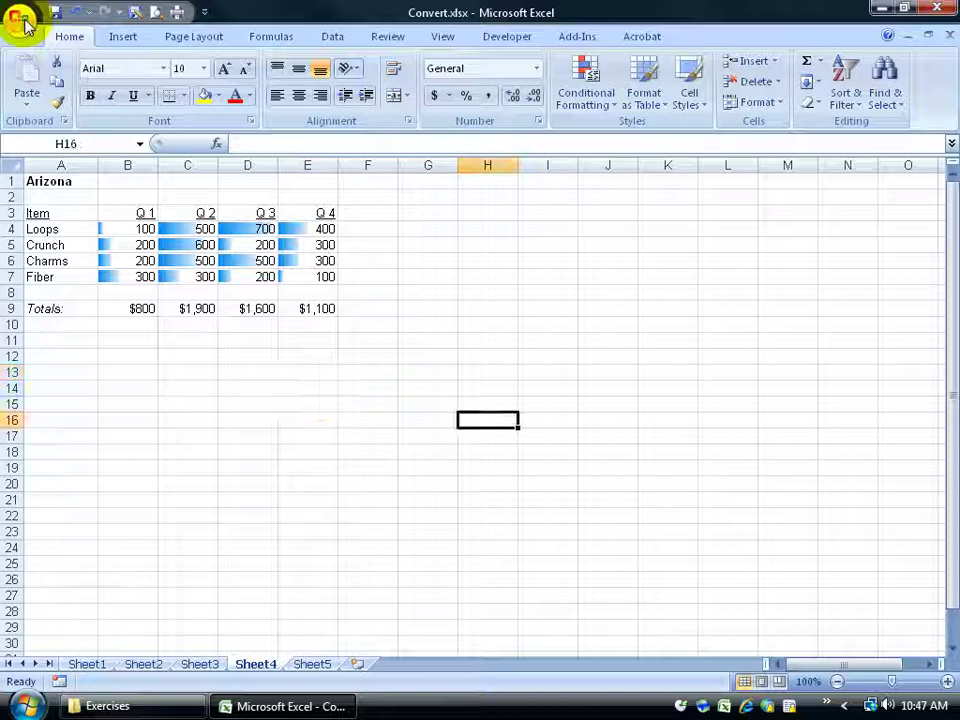
click(24, 25)
mouse_move(66, 270)
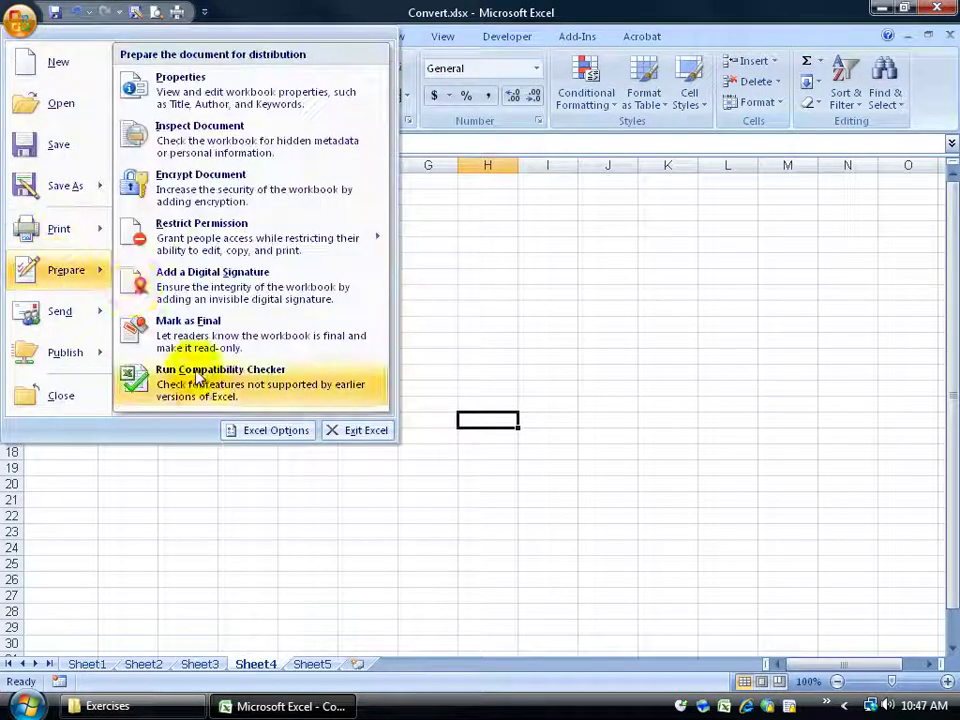
click(200, 392)
click(600, 352)
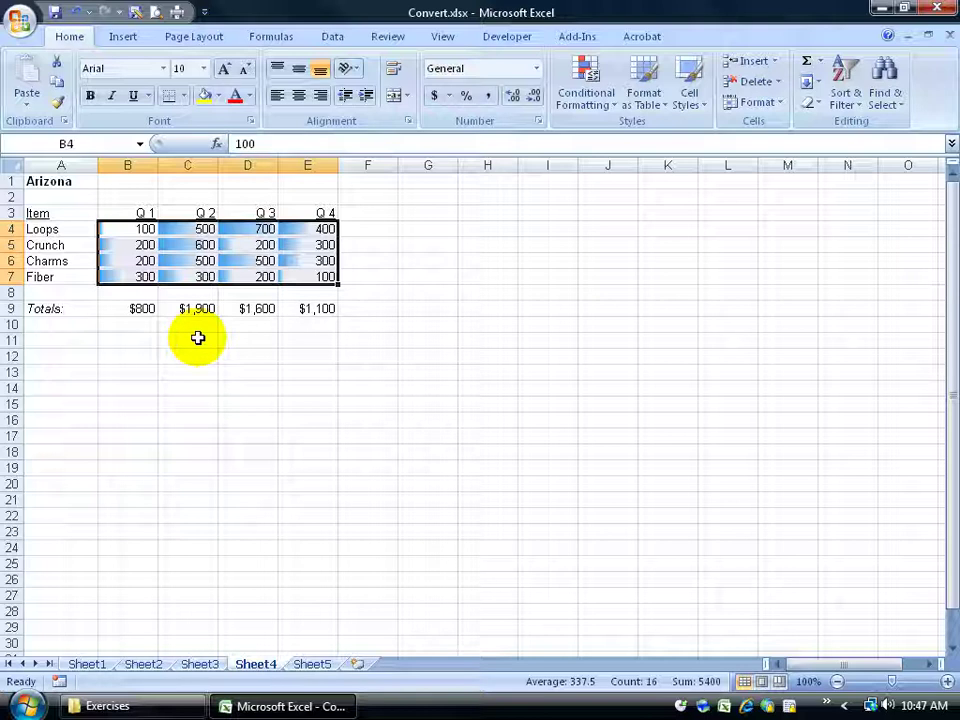
Clear the conditional formatting rules from the entire Sheet4 of Convert.xlsx and deselect the data range.
click(585, 100)
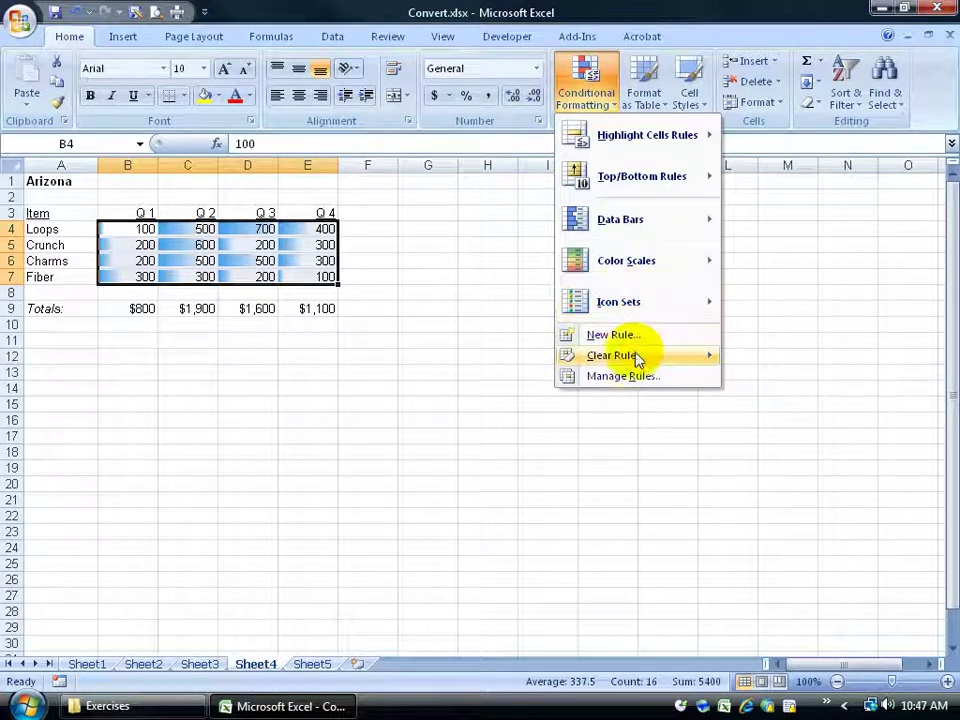
mouse_move(636, 358)
click(780, 376)
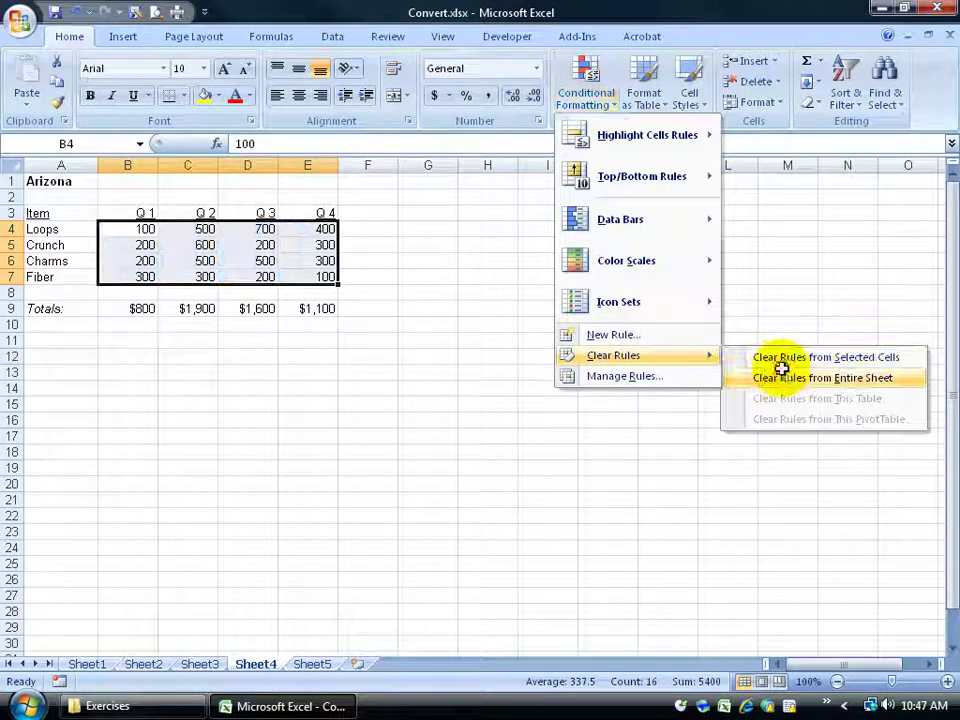
click(506, 321)
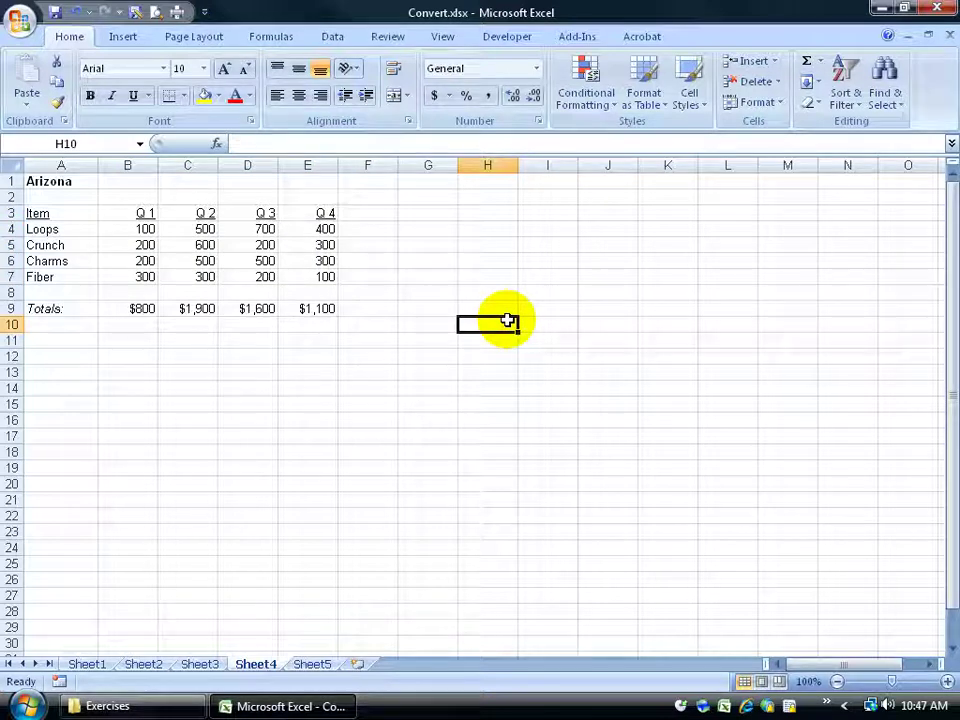